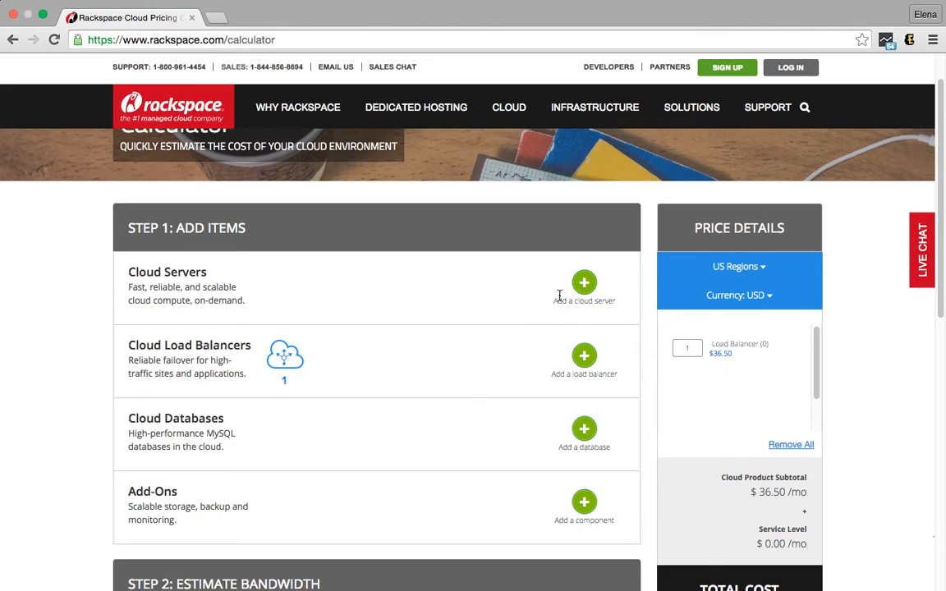
- Add a cloud server entry with quantity 3 and server size 8GB, keeping General Purpose and Linux, check its advanced options, and save it
click(584, 283)
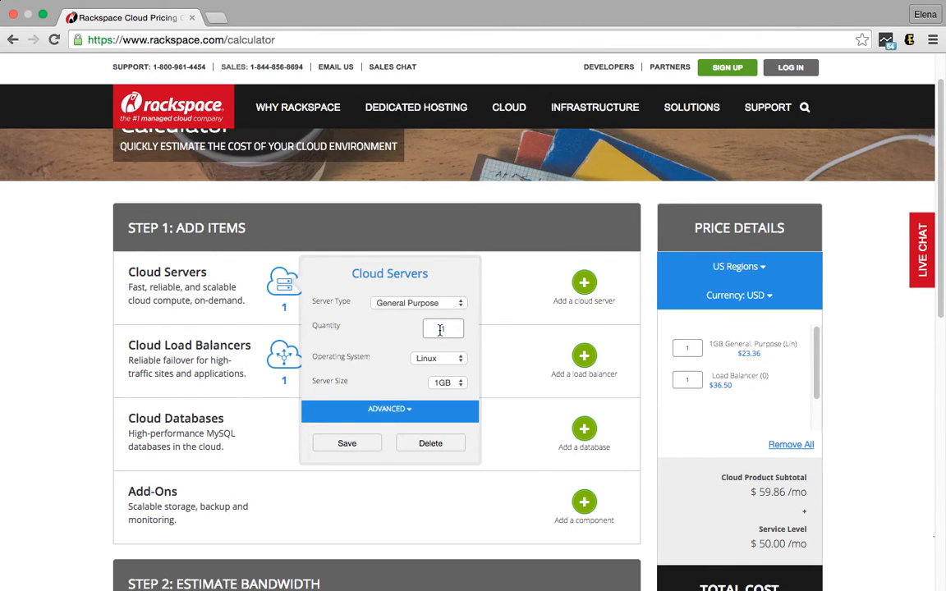
drag(433, 328, 451, 329)
text(3)
click(441, 383)
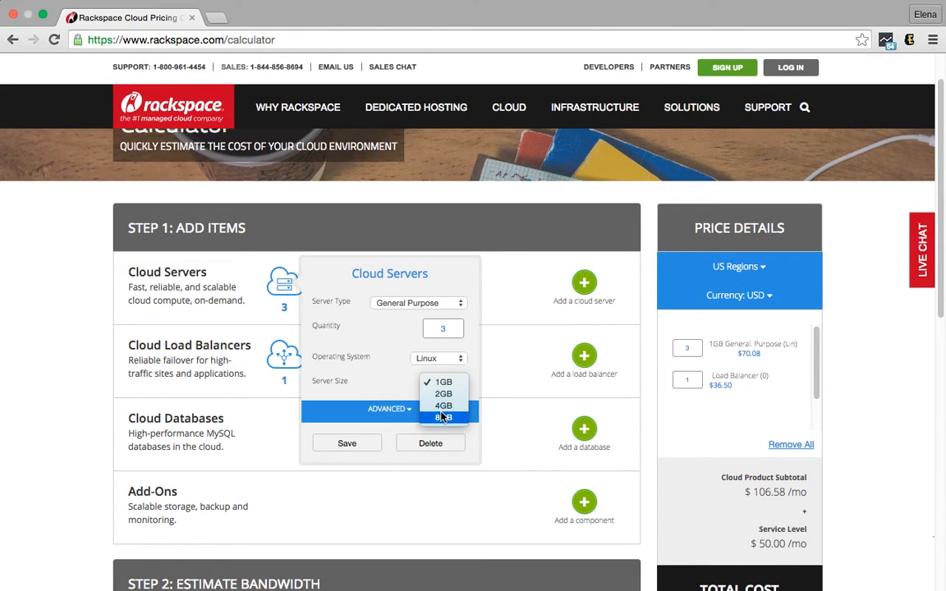
click(443, 418)
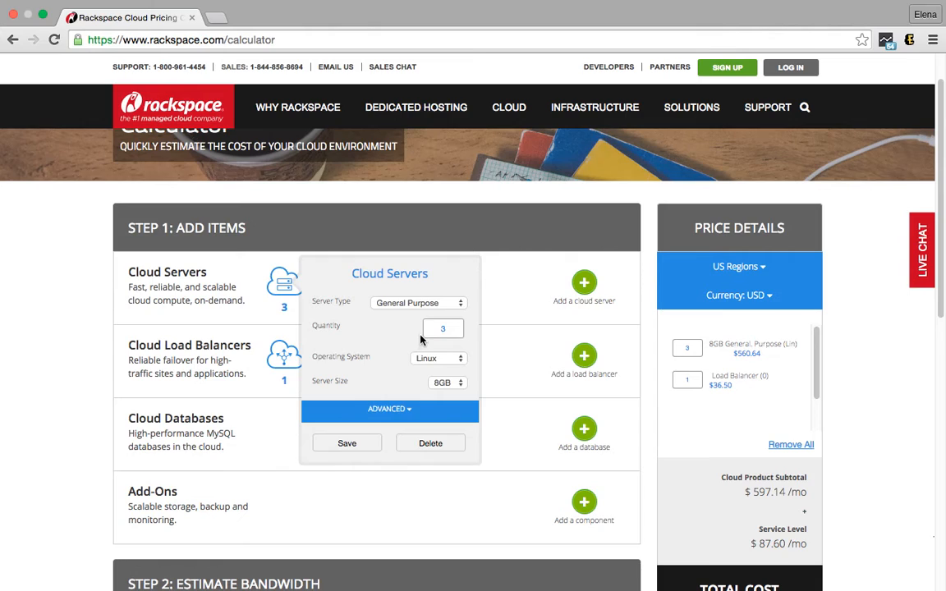
click(427, 304)
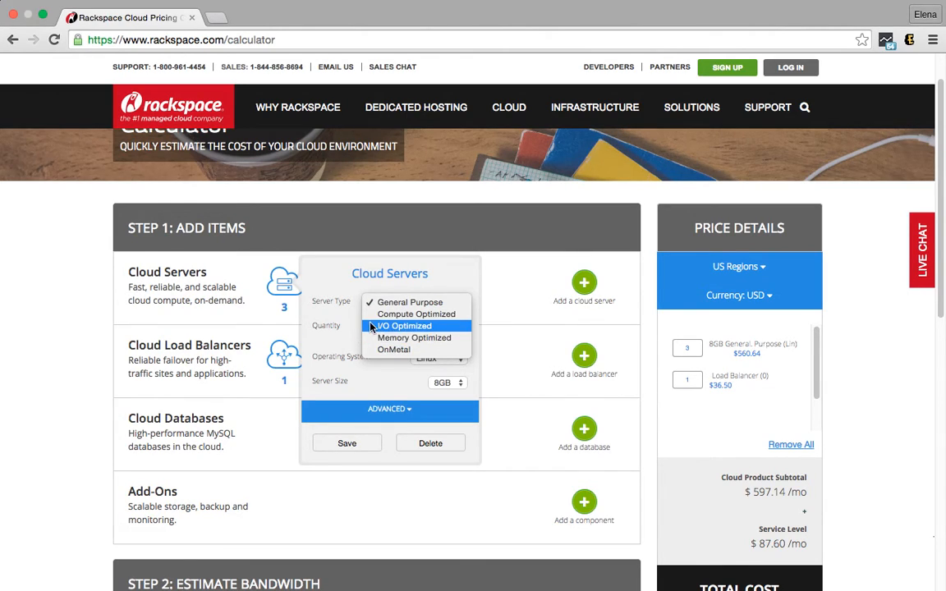
click(339, 322)
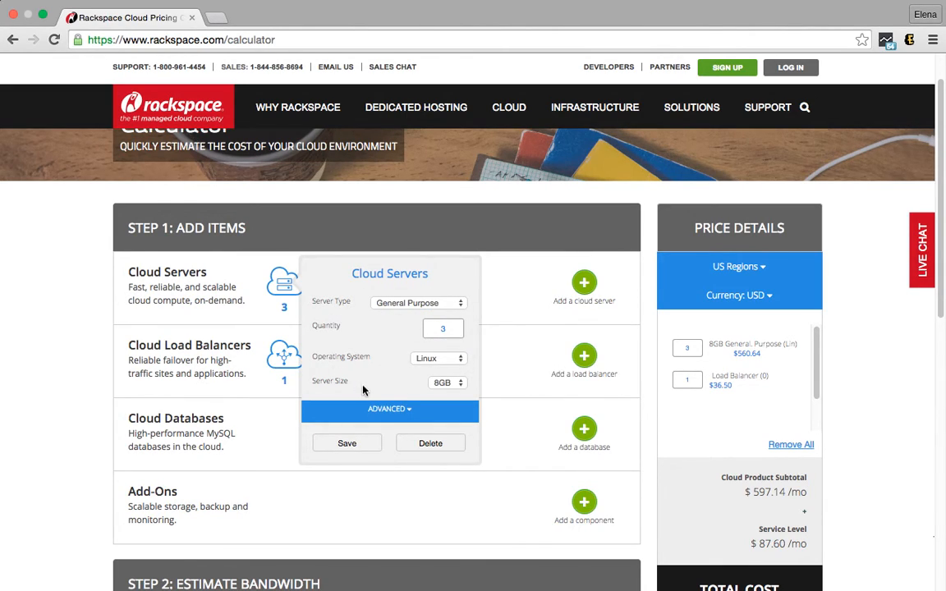
click(374, 408)
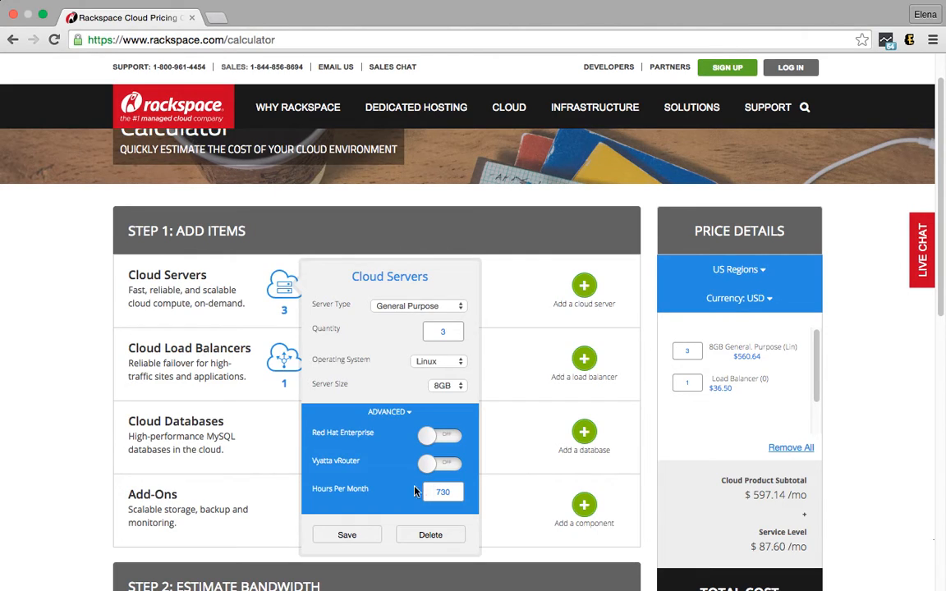
click(353, 536)
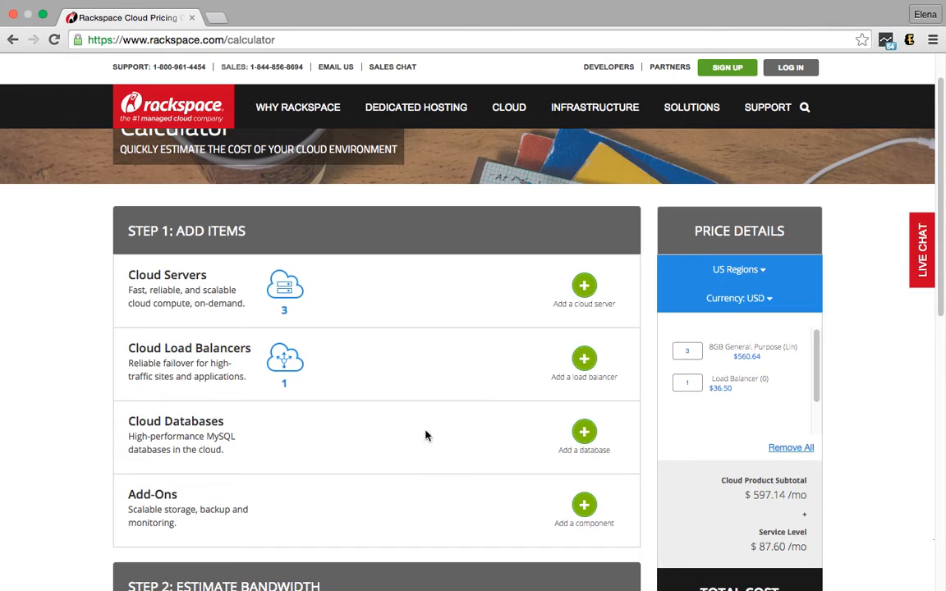
- Add a second cloud server entry with server size 8GB, view its advanced options, and save it
click(584, 287)
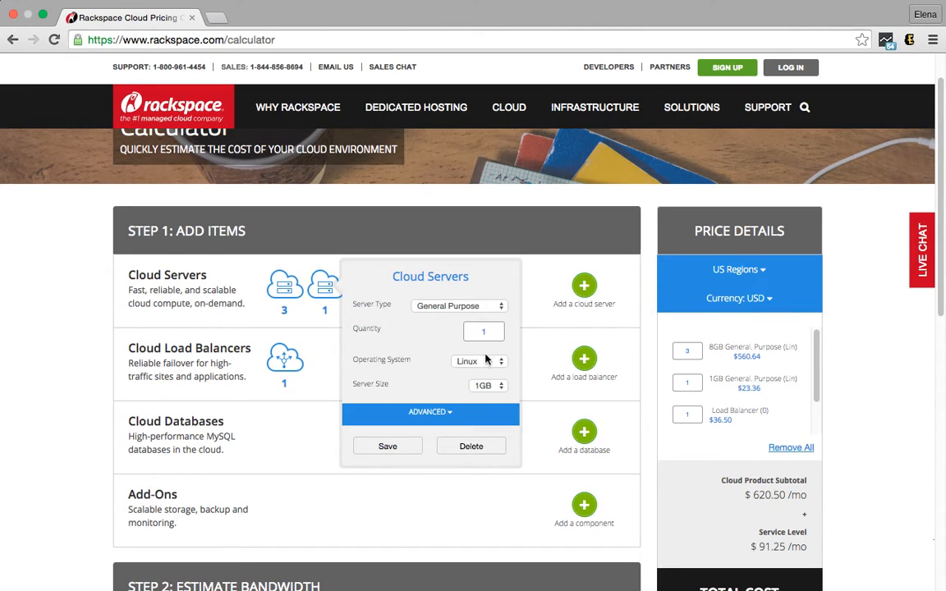
click(488, 386)
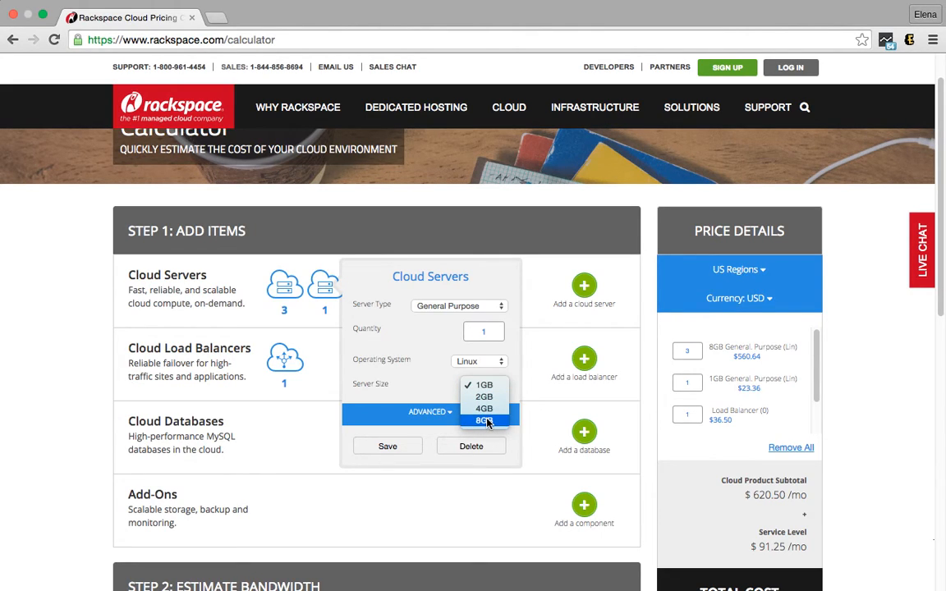
click(487, 421)
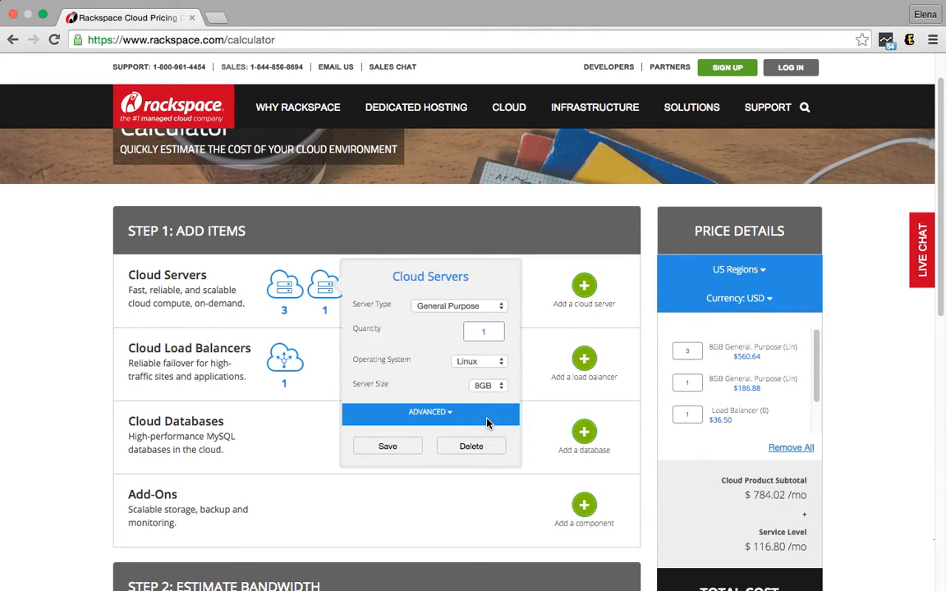
click(423, 420)
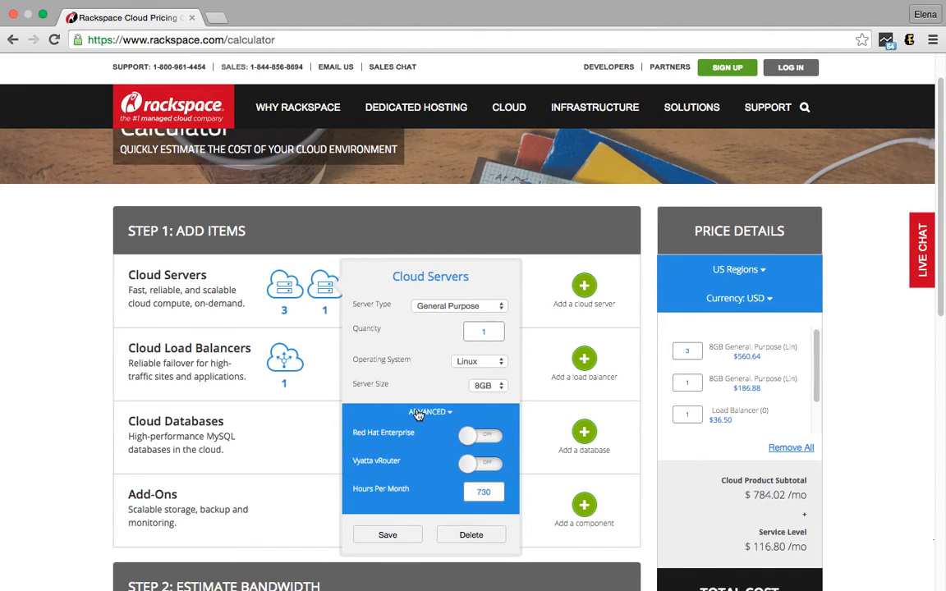
click(389, 538)
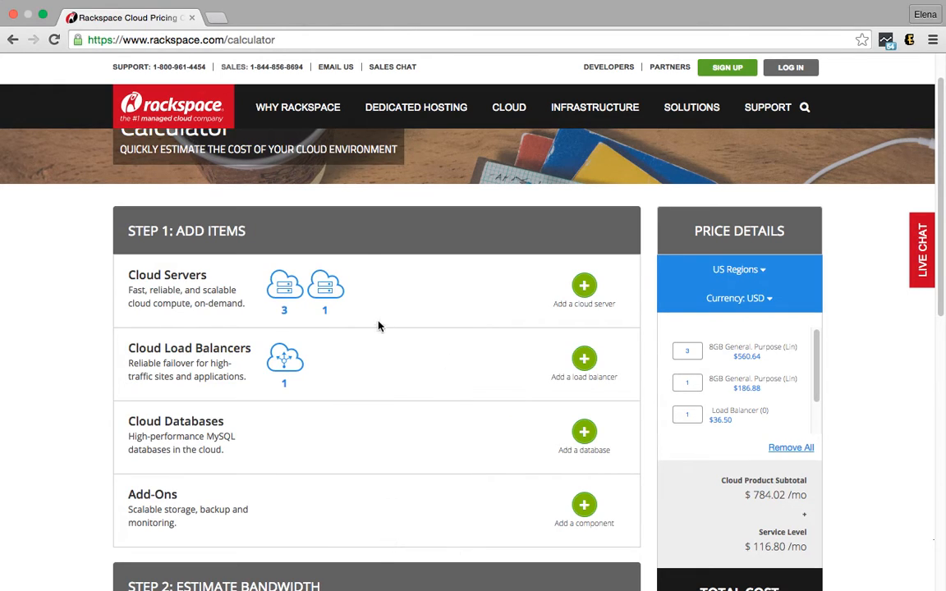
- Set the second cloud server entry's quantity to 2 and save it
click(326, 286)
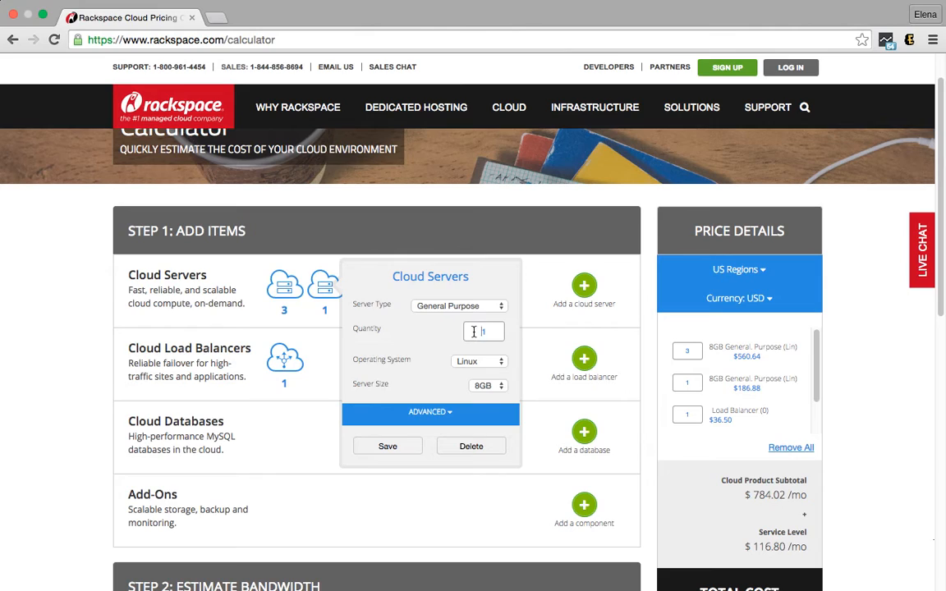
double_click(502, 331)
text(2)
click(390, 447)
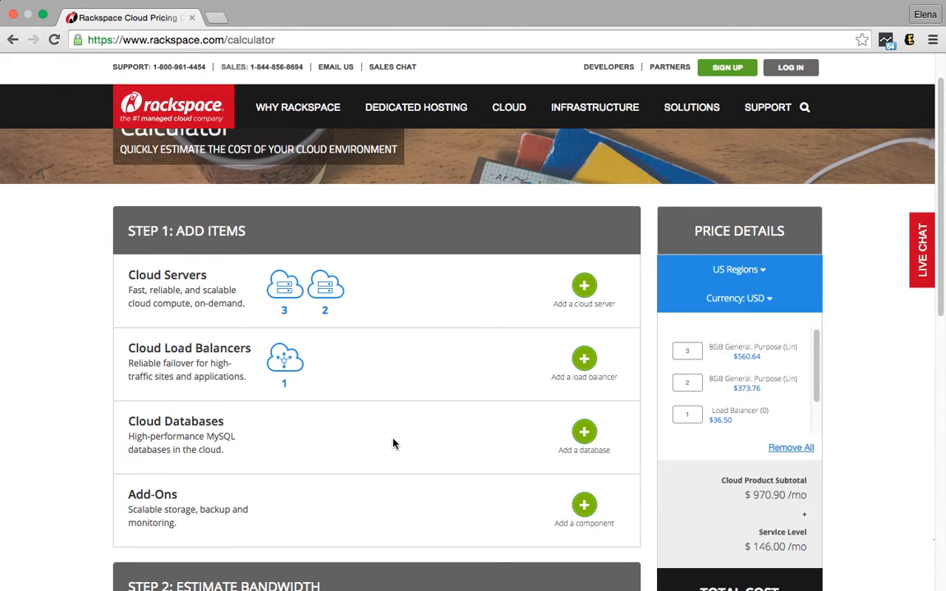
- Delete the second cloud server entry from the estimate
scroll(389, 445, up, 1)
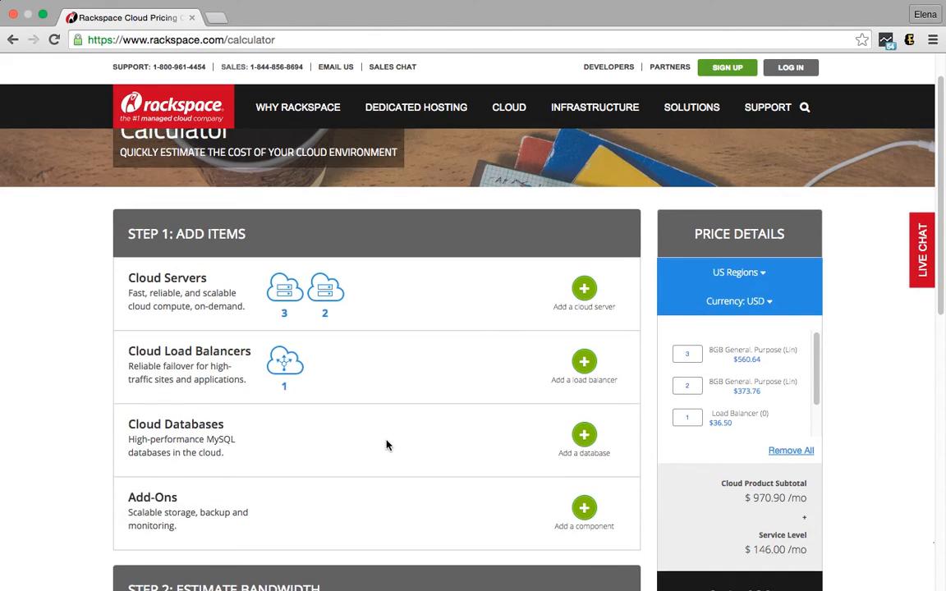
scroll(389, 445, down, 1)
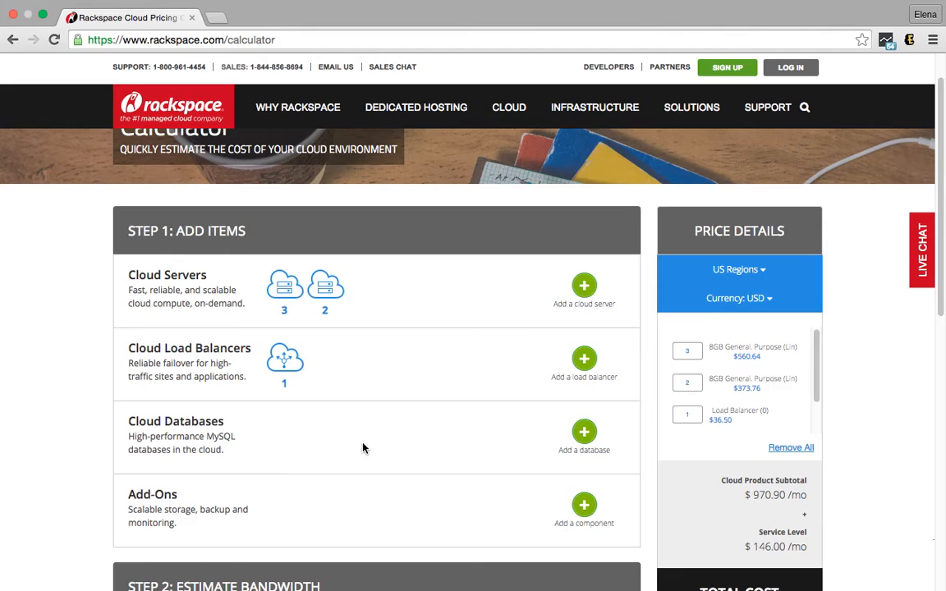
scroll(366, 448, down, 2)
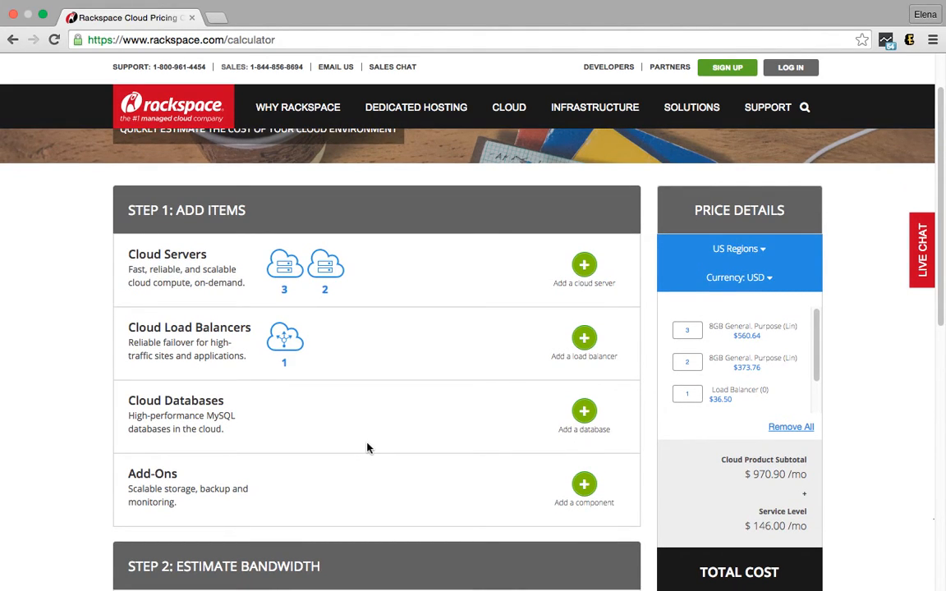
click(326, 267)
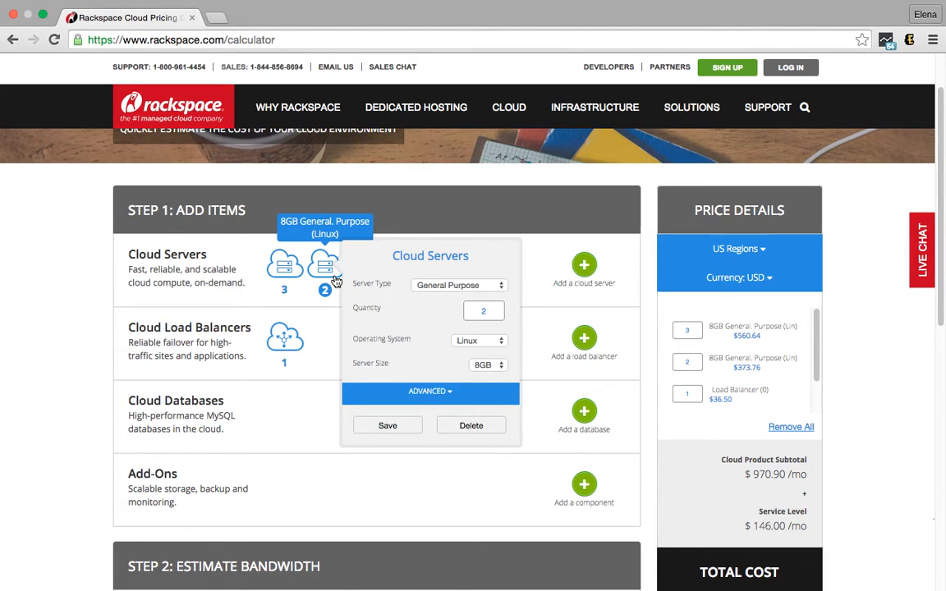
click(451, 427)
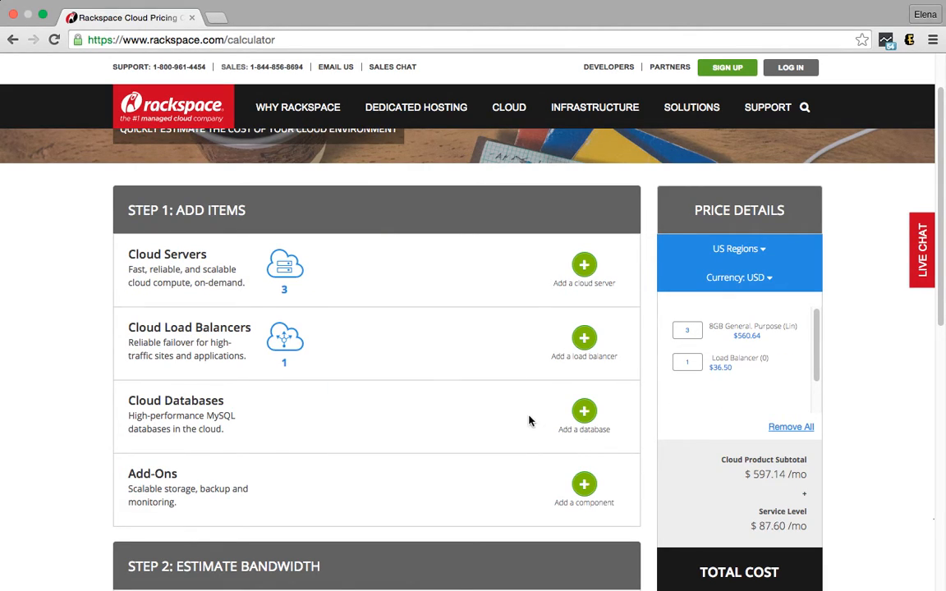
- Add a cloud database entry with quantity 2 and server size 4GB, and save it
click(584, 414)
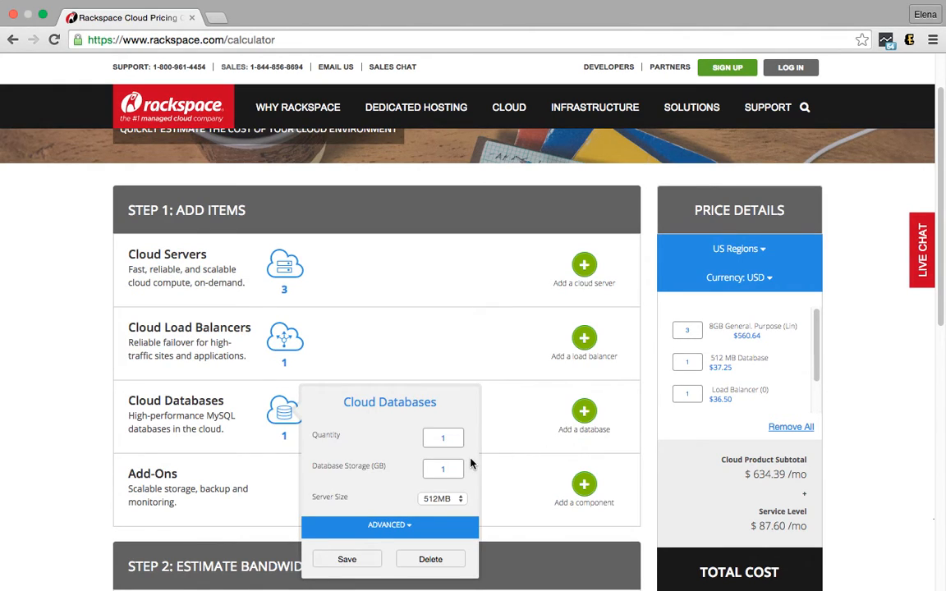
double_click(444, 438)
text(2)
click(442, 499)
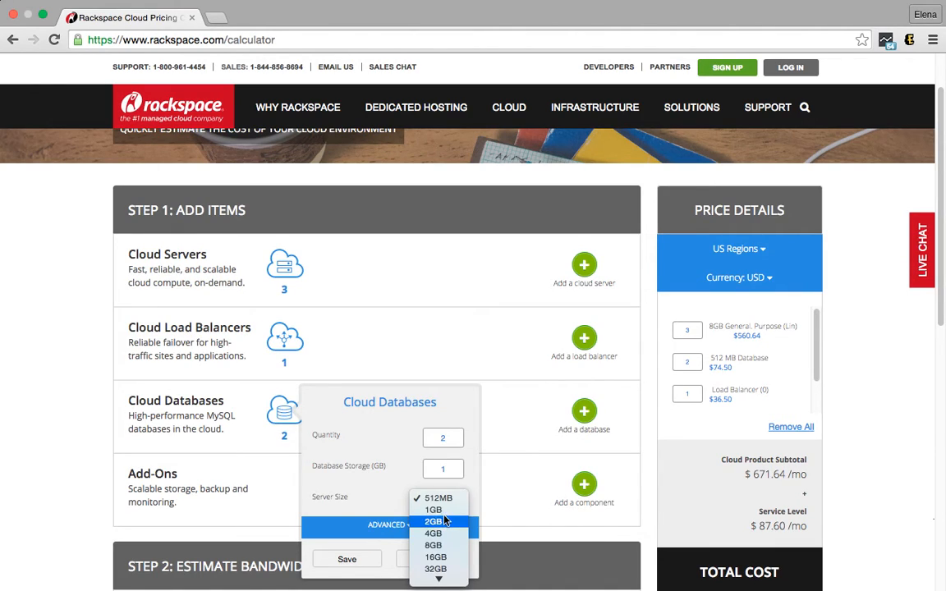
click(442, 534)
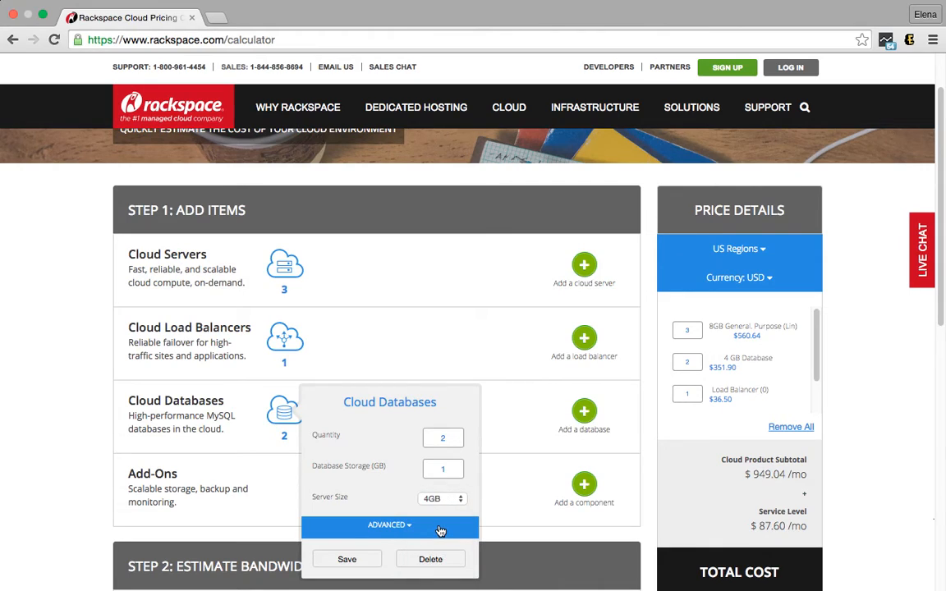
click(351, 559)
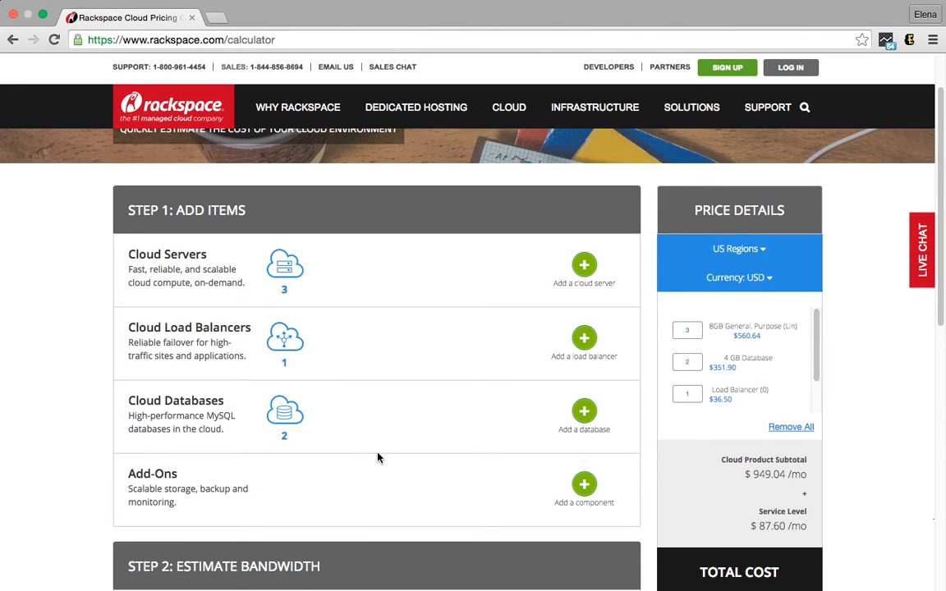
- Add the Cloud Files add-on, increase its storage amount, and save it
scroll(380, 458, down, 2)
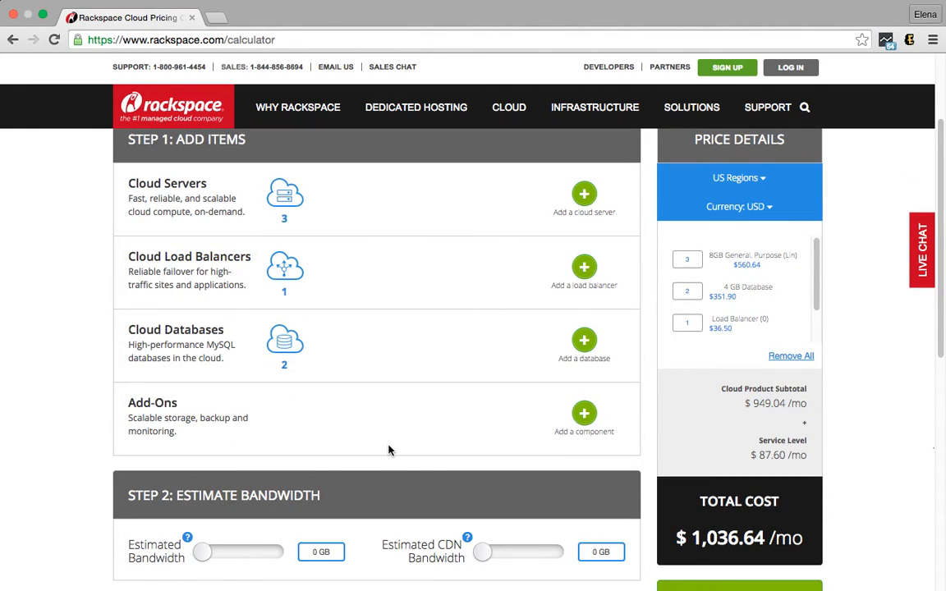
click(583, 417)
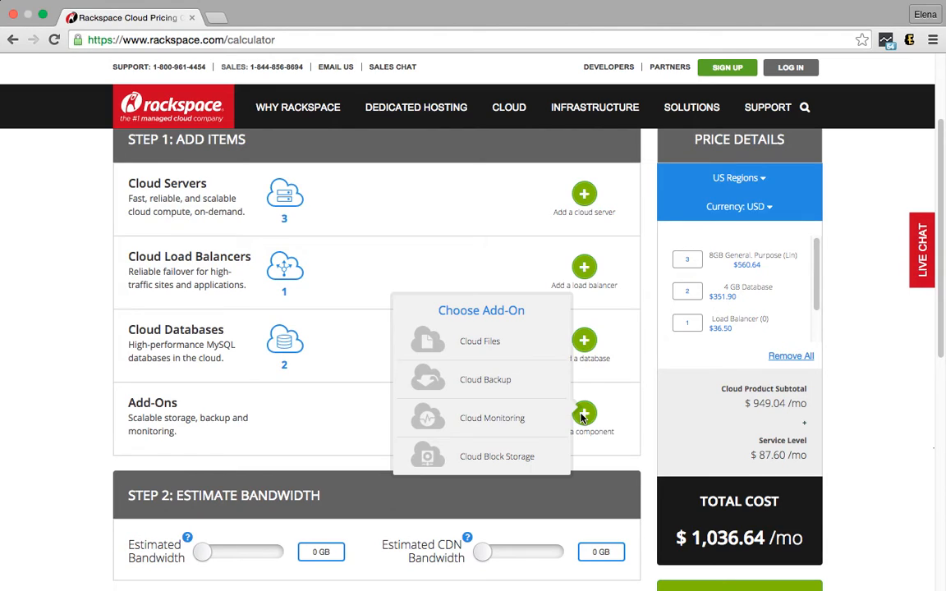
click(488, 349)
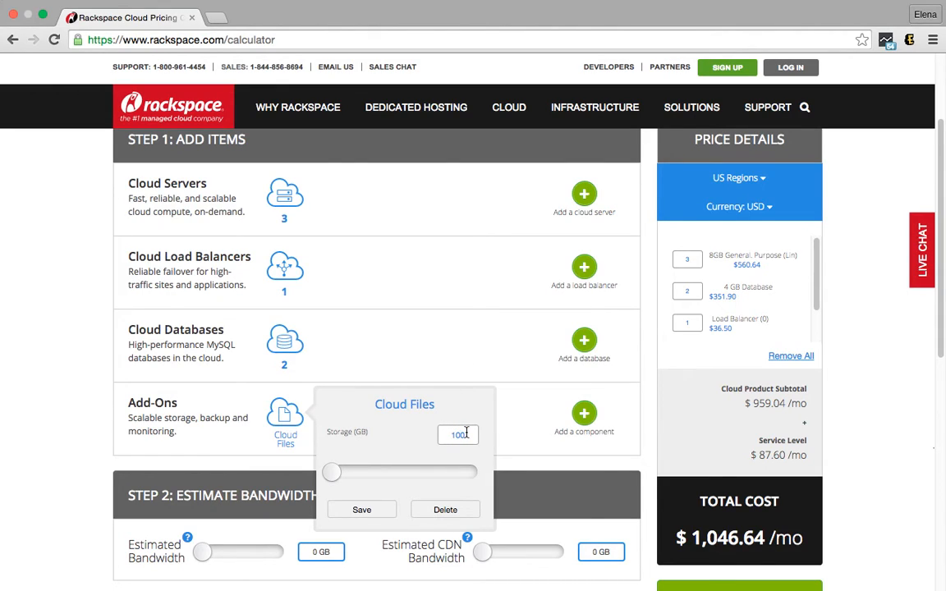
key(BackSpace)
text(5)
click(367, 510)
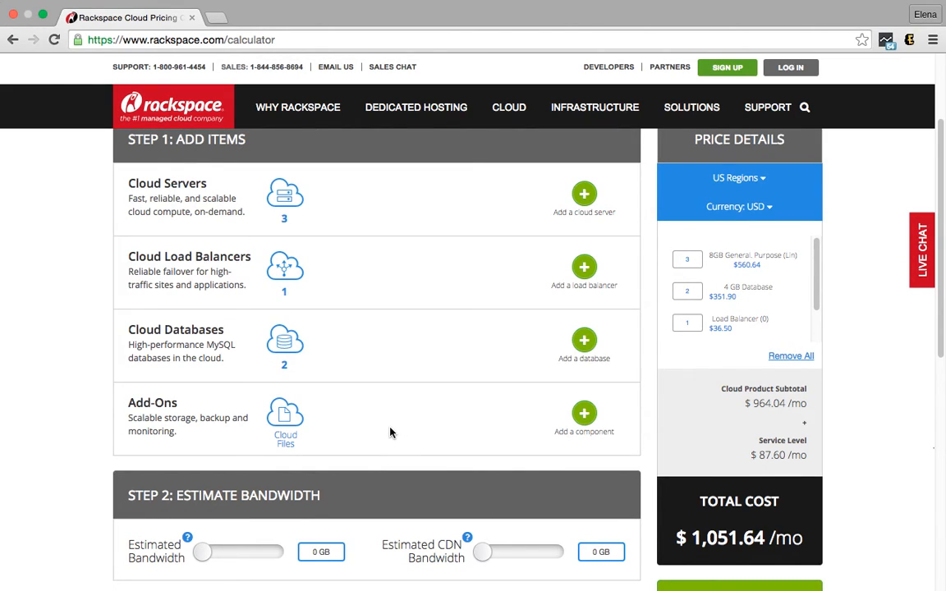
- Add the Cloud Backup add-on for 5 servers, keeping storage at 100 GB, and save it
click(584, 419)
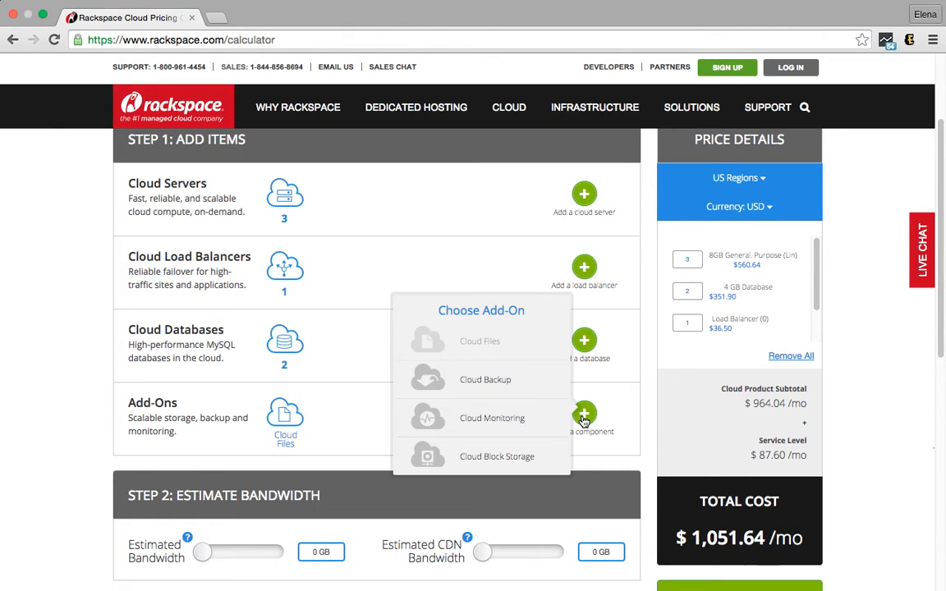
click(497, 388)
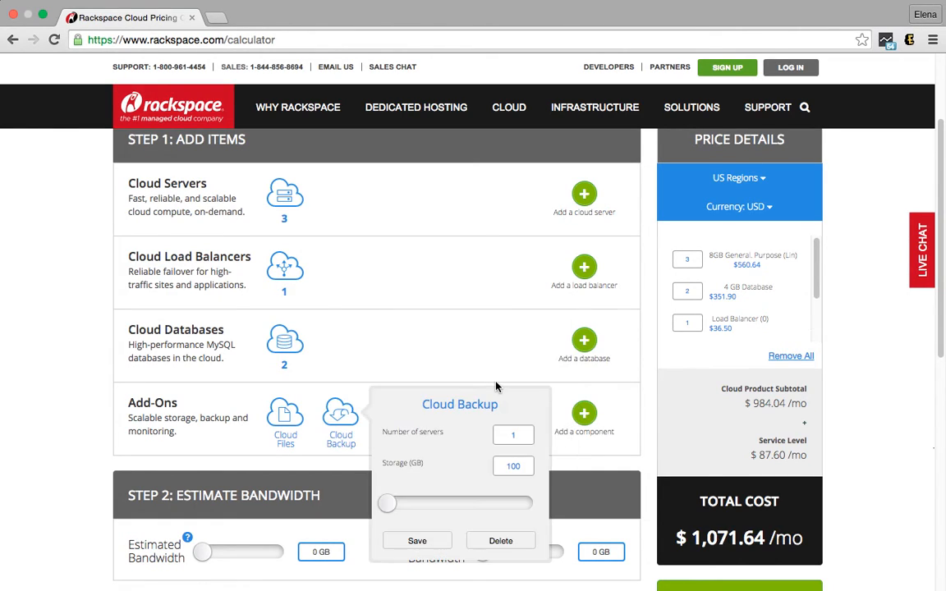
double_click(513, 435)
text(5)
click(530, 467)
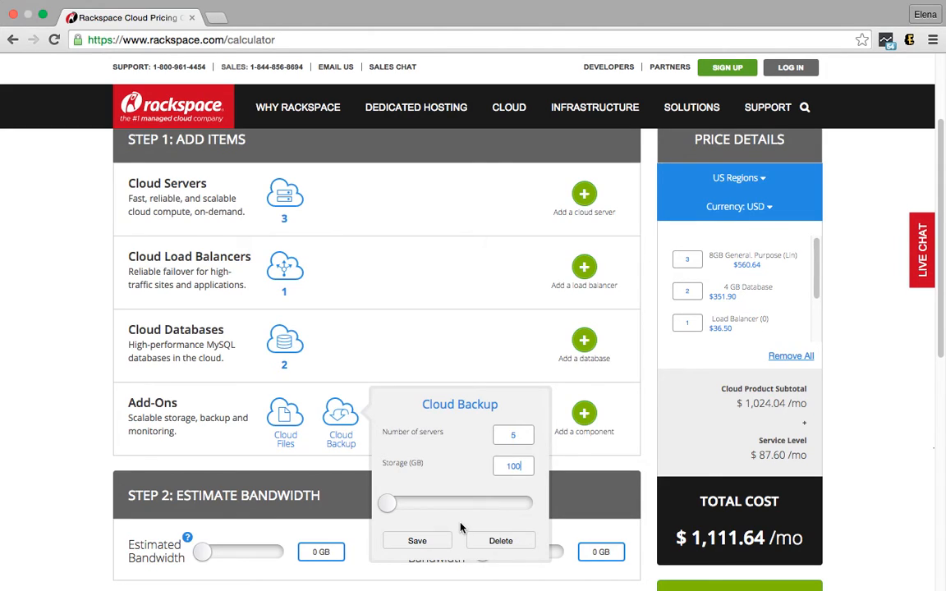
click(420, 541)
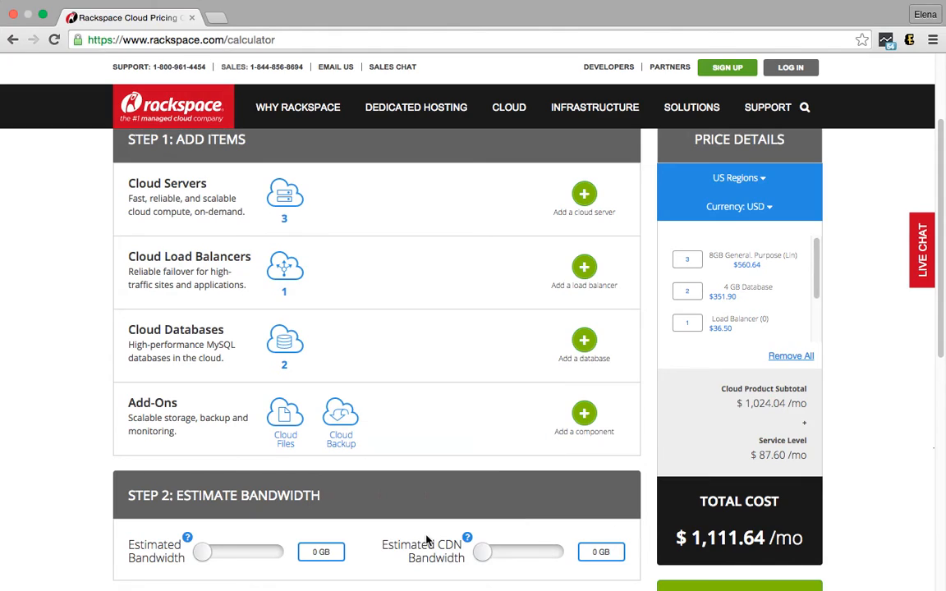
- Add the Cloud Monitoring add-on with 5 checks for 1-3 zones and save it
click(584, 415)
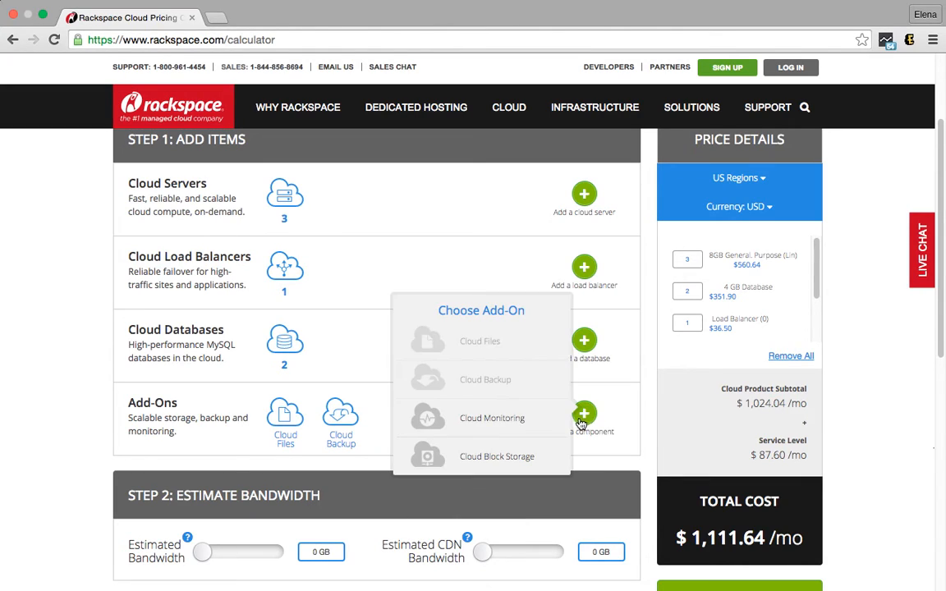
click(508, 426)
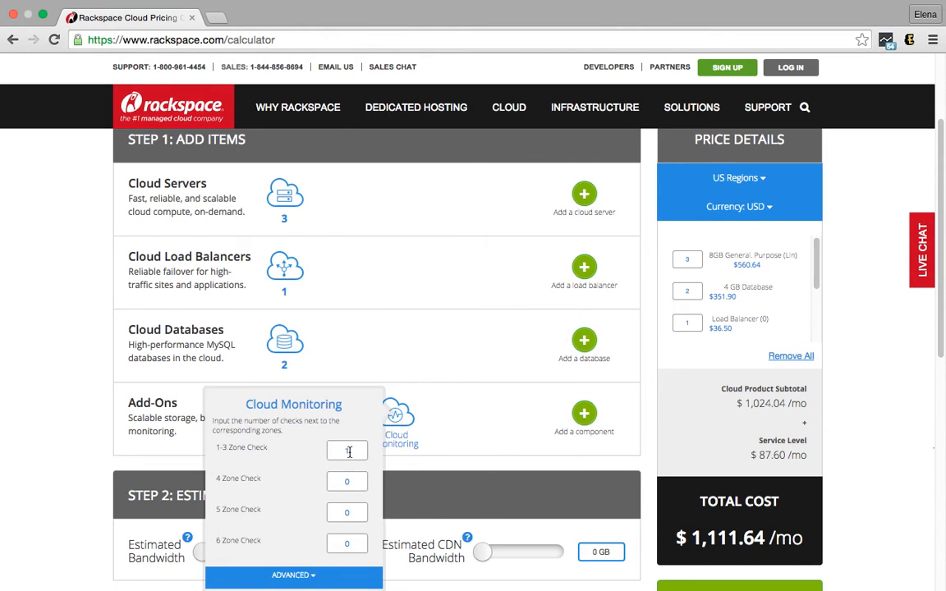
drag(345, 451, 355, 451)
text(5)
scroll(300, 526, up, 1)
scroll(300, 525, down, 3)
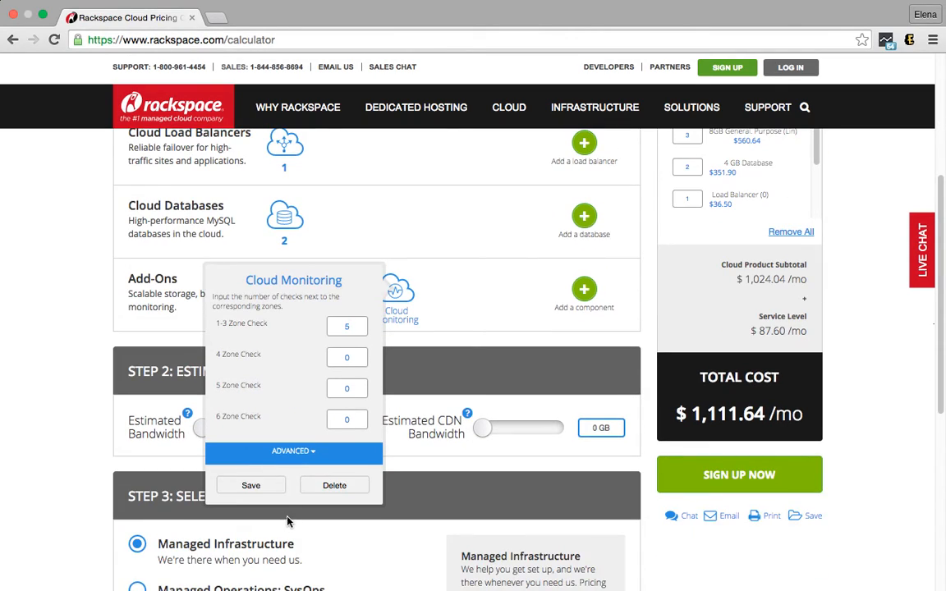
click(251, 486)
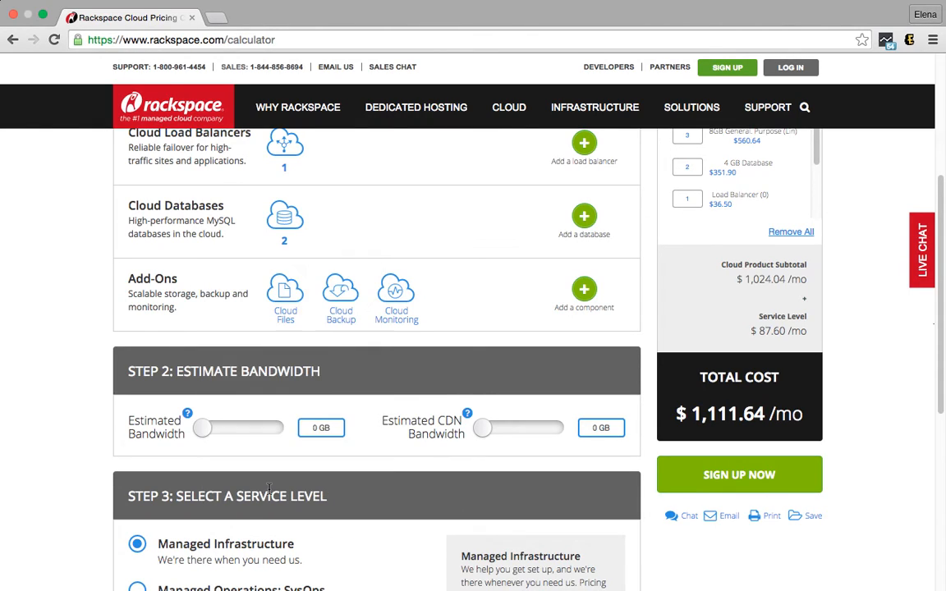
- Add the Cloud Block Storage add-on with 0 standard volumes and 3 SSD volumes, and save it
click(584, 292)
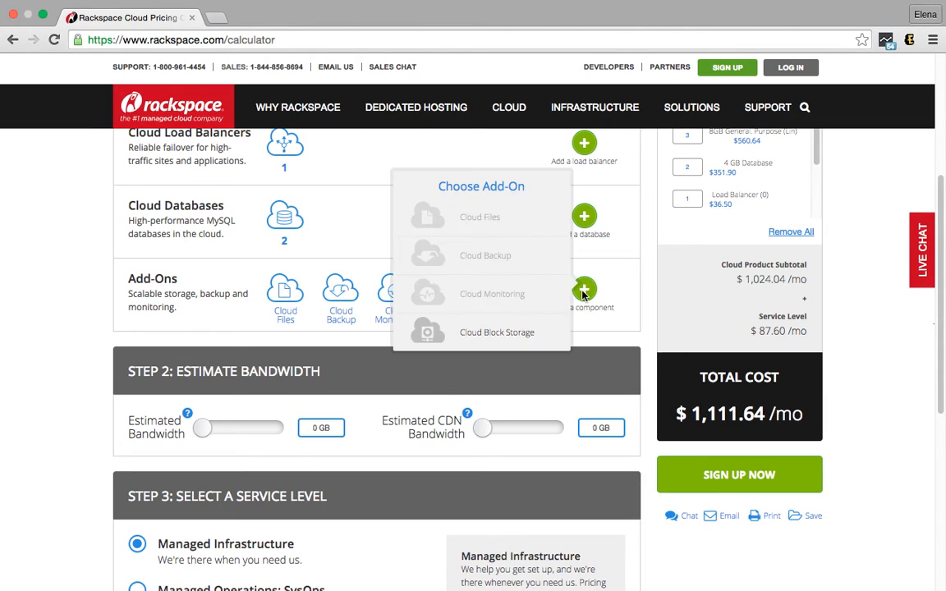
click(497, 333)
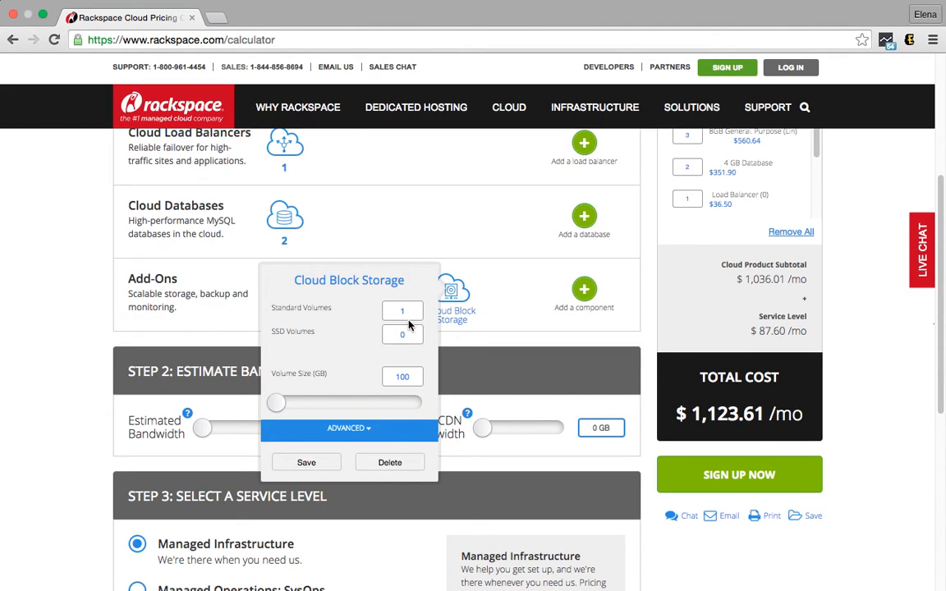
drag(410, 315, 398, 312)
text(0)
click(413, 332)
drag(412, 332, 399, 331)
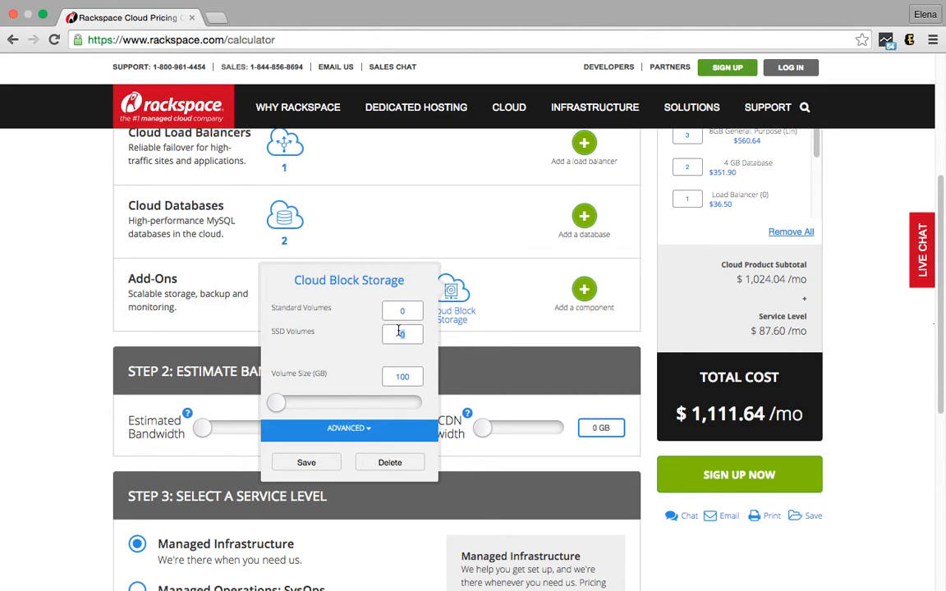
text(3)
click(318, 463)
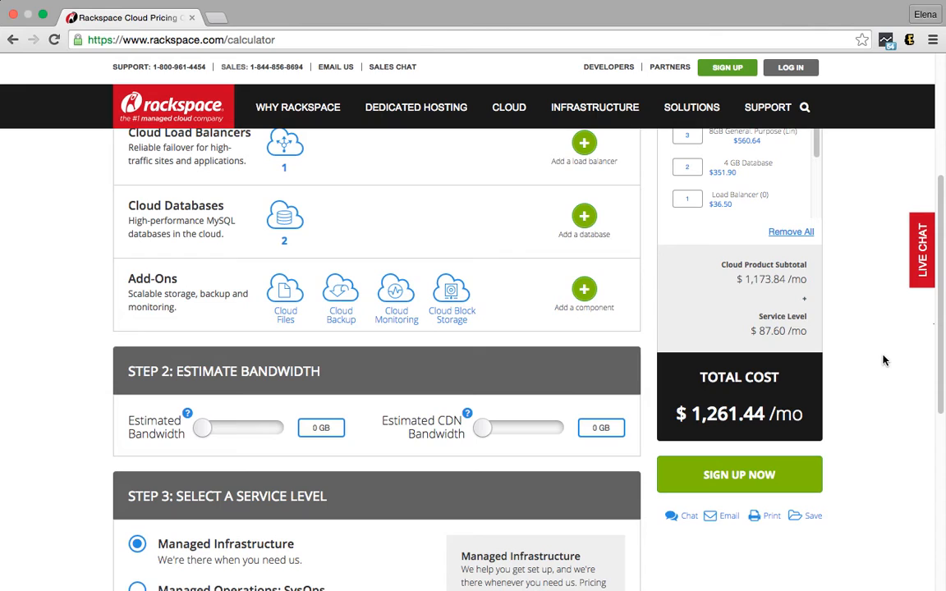
- Review the itemized price details from the cloud servers down to the Cloud Block Storage entry
scroll(883, 359, up, 3)
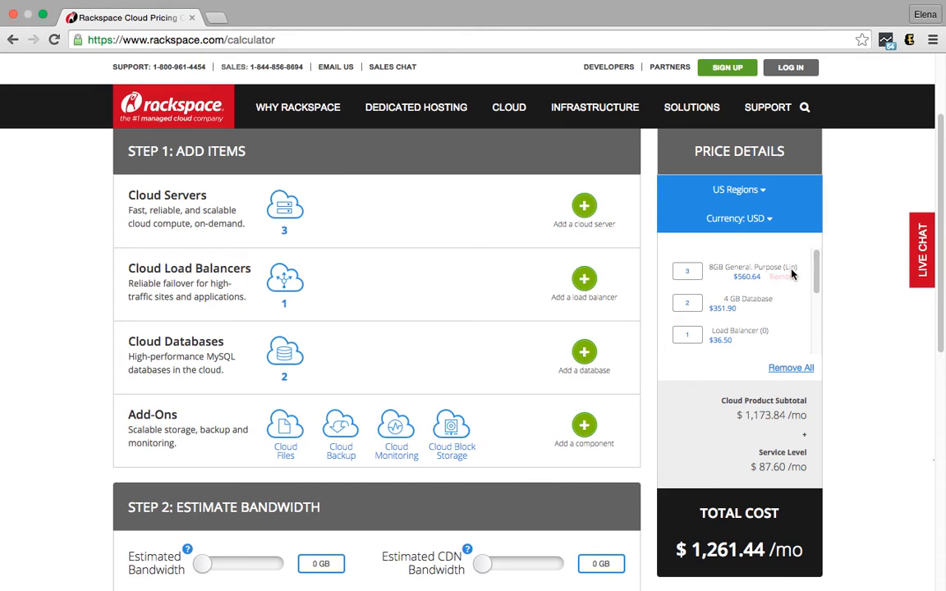
drag(779, 271, 732, 334)
drag(815, 263, 816, 330)
drag(766, 265, 738, 328)
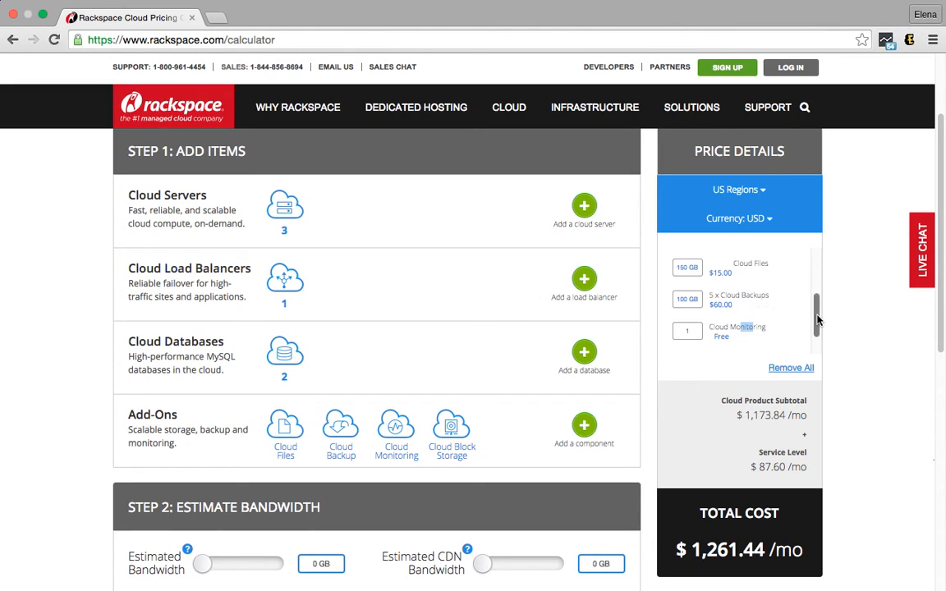
drag(816, 323, 759, 330)
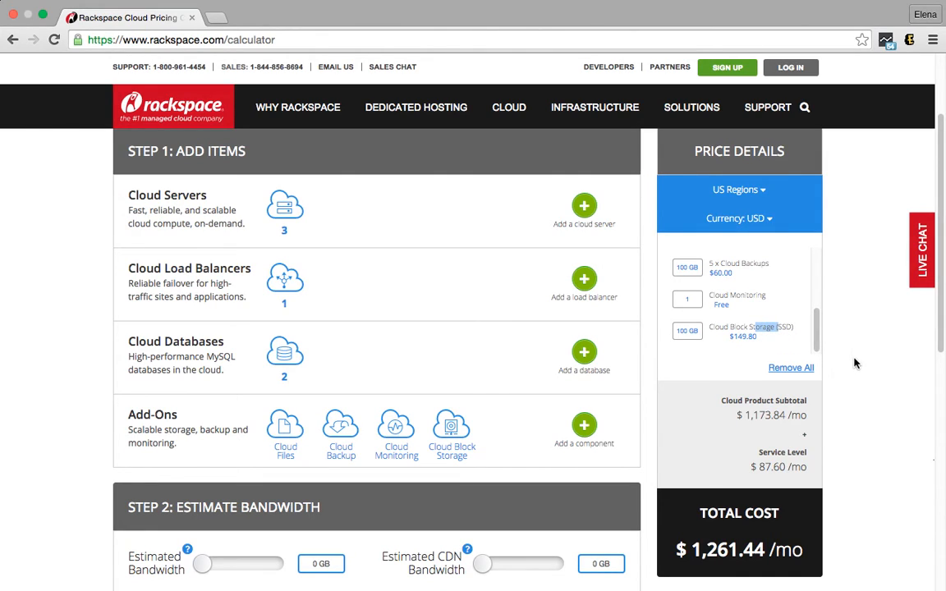
- Set the estimated bandwidth to 100 GB
scroll(865, 386, down, 3)
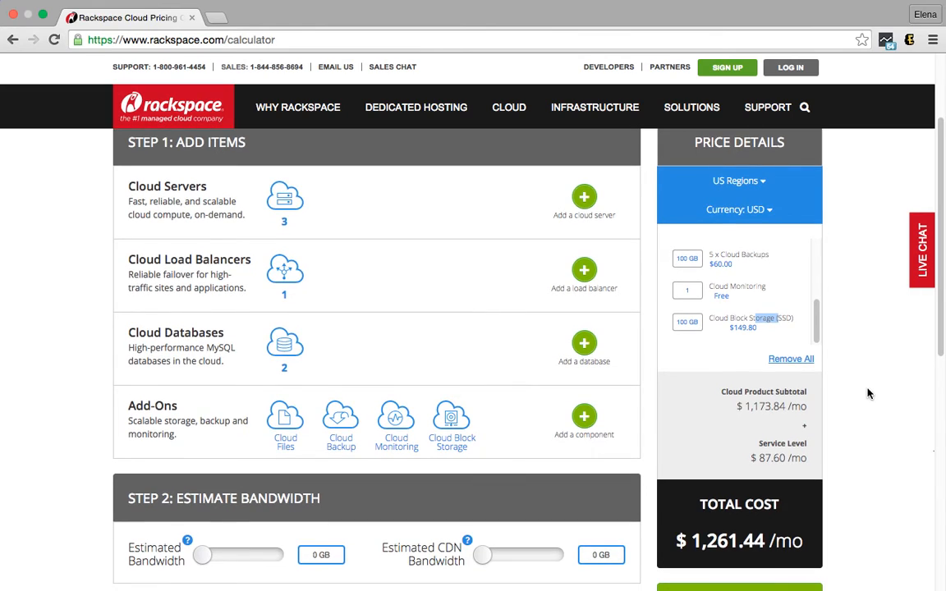
scroll(869, 394, down, 5)
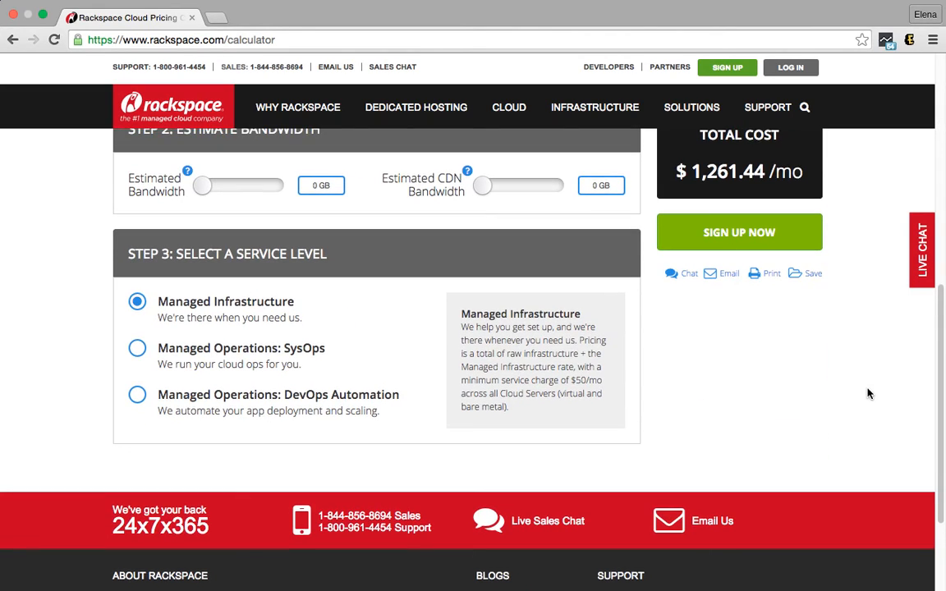
scroll(851, 393, up, 1)
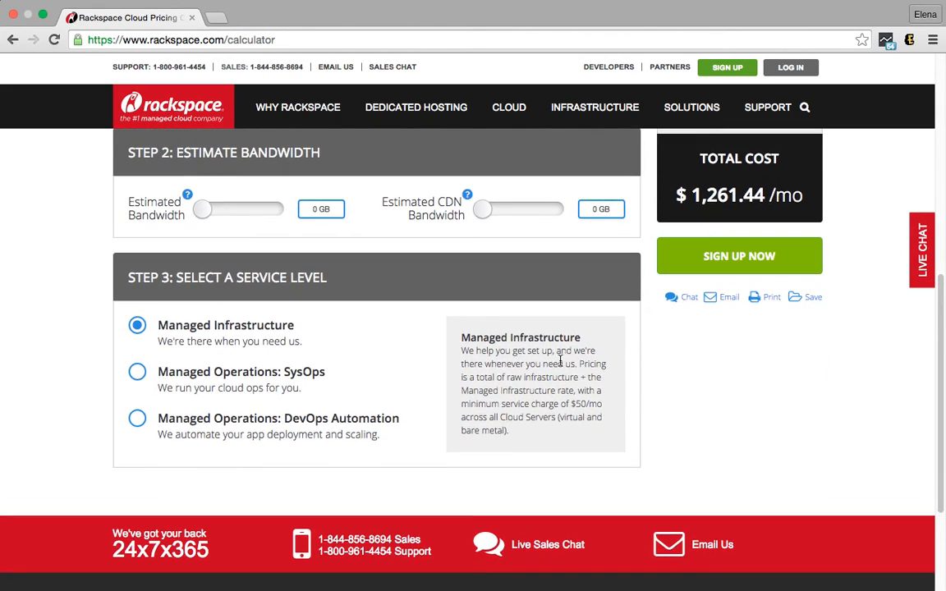
click(315, 212)
drag(336, 211, 299, 207)
text(100)
click(368, 230)
scroll(770, 342, up, 1)
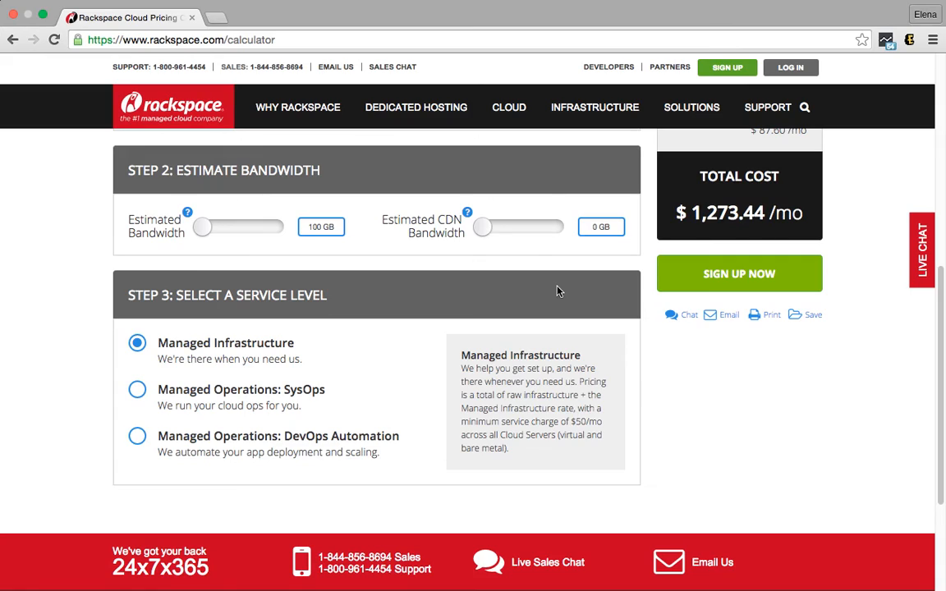
- Set the estimated CDN bandwidth to 20 GB
click(588, 230)
drag(589, 230, 609, 227)
text(20)
click(444, 287)
- Try the SysOps and DevOps Automation service levels, then settle on Managed Operations: SysOps
scroll(371, 305, down, 1)
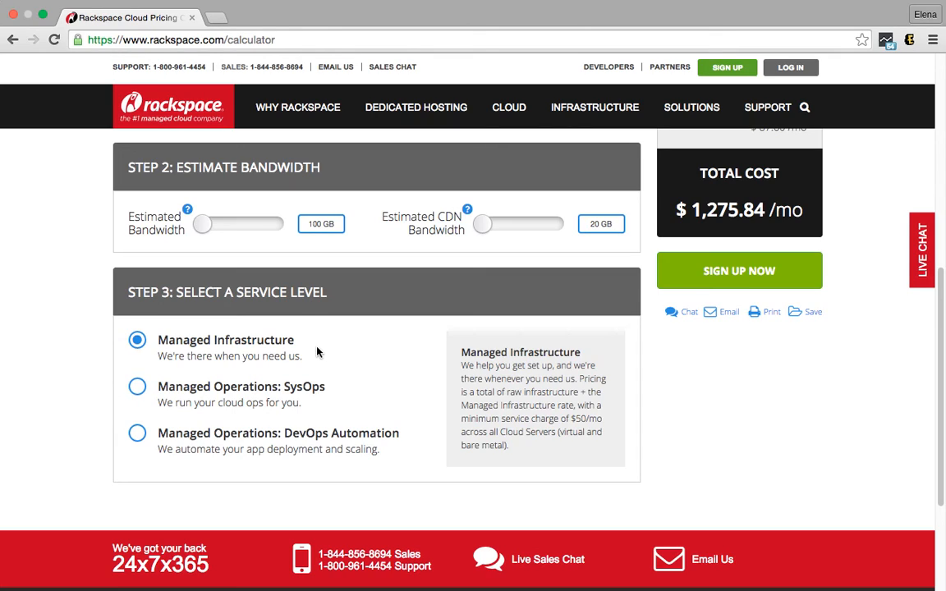
click(220, 393)
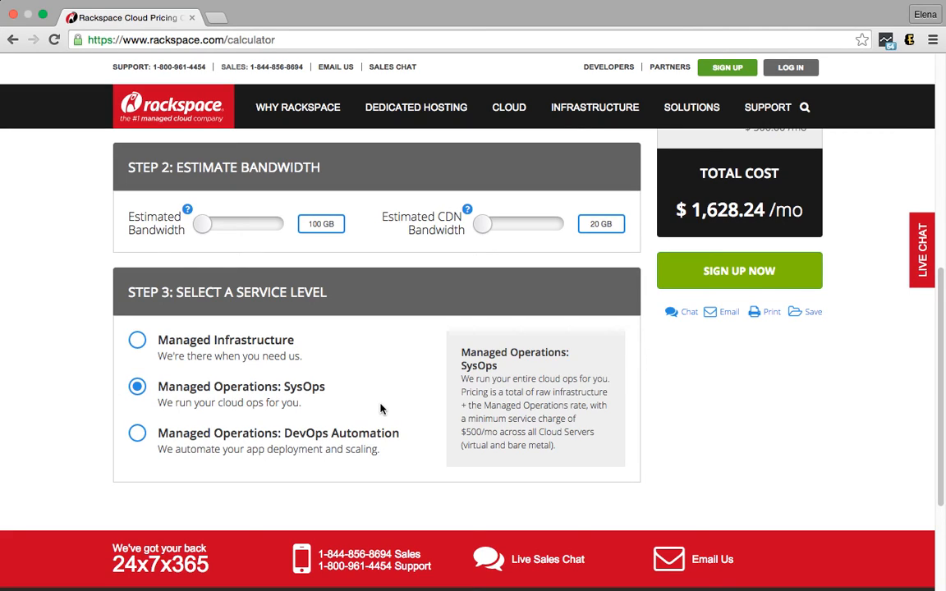
click(323, 438)
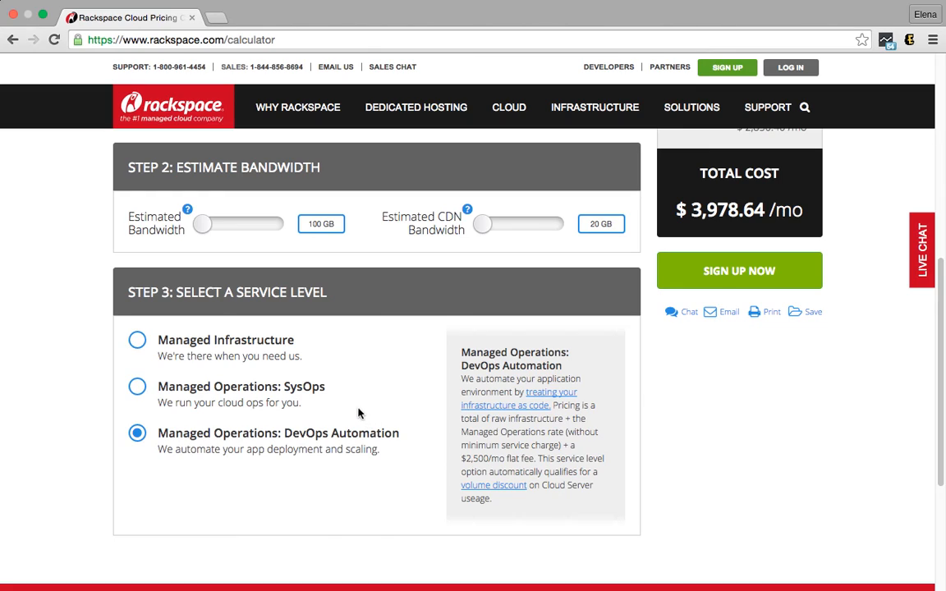
click(304, 393)
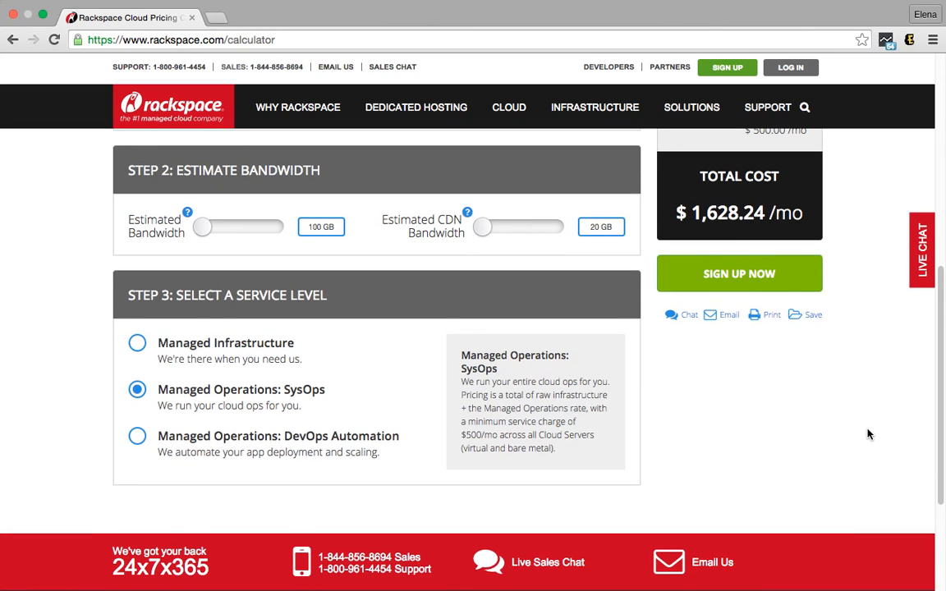
- Compare the product subtotal and service level cost under Managed Infrastructure and Managed Operations: SysOps, ending on SysOps
scroll(869, 434, up, 2)
scroll(869, 435, up, 3)
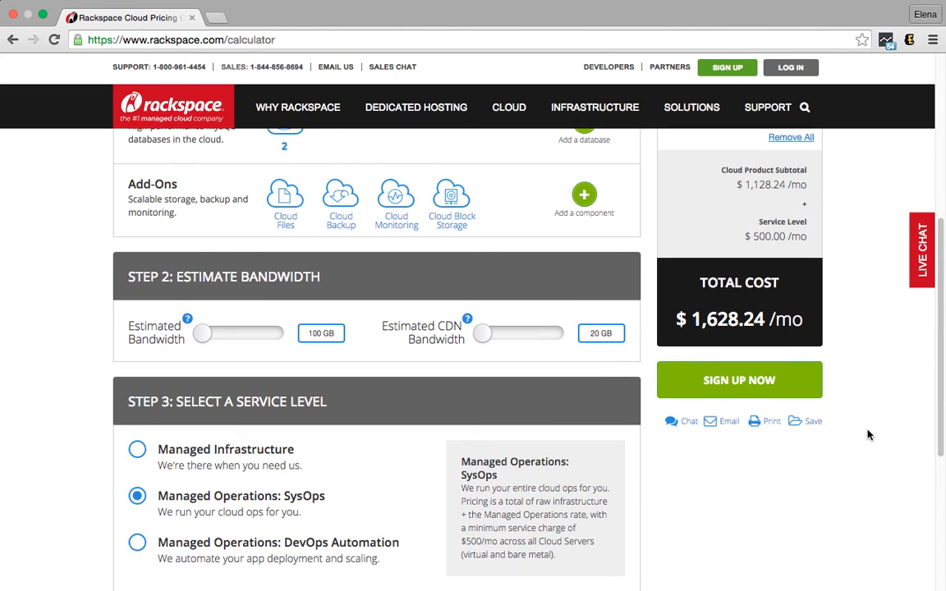
click(278, 453)
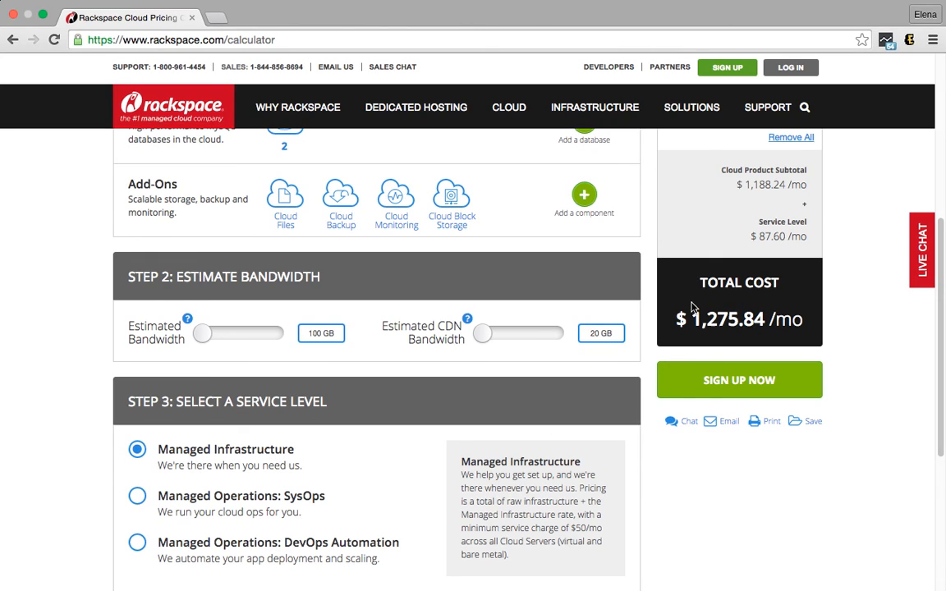
click(280, 498)
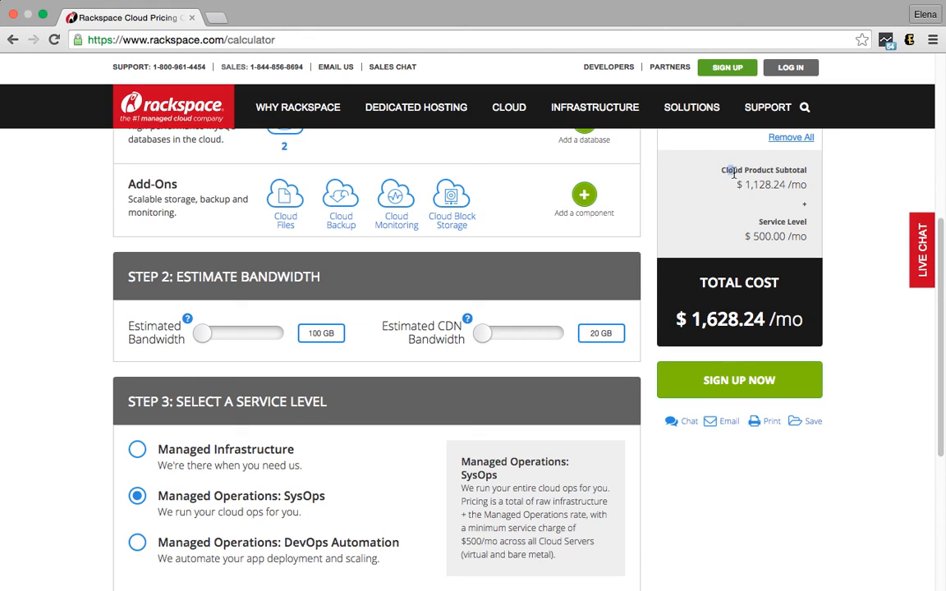
drag(729, 170, 805, 187)
drag(775, 220, 810, 239)
click(834, 245)
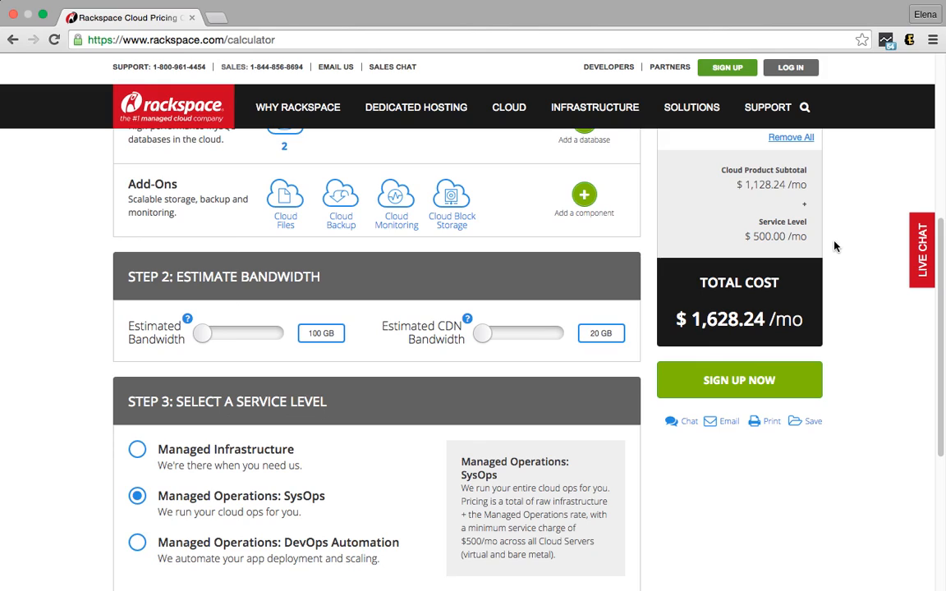